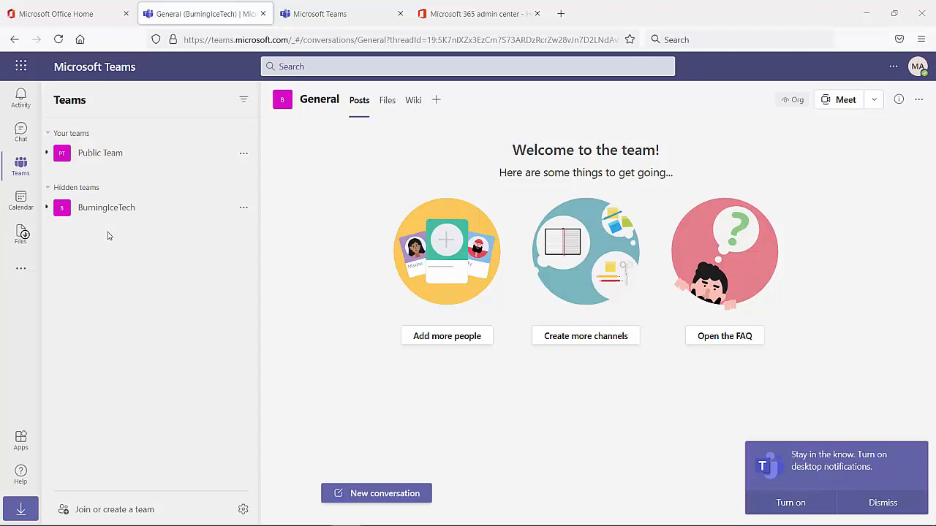
Archive the BurningIceTech team from the team management page, leaving its SharePoint site editable for members
left_click(246, 212)
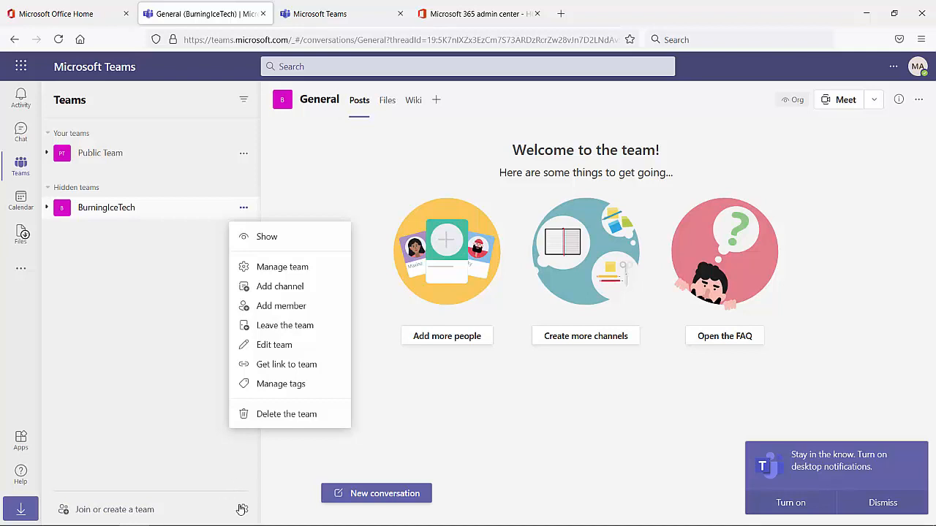
left_click(242, 511)
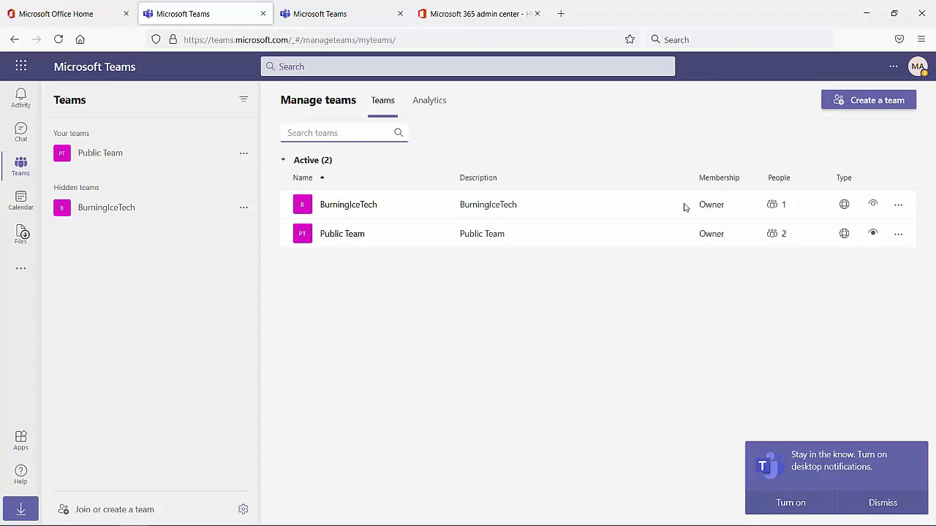
left_click(900, 207)
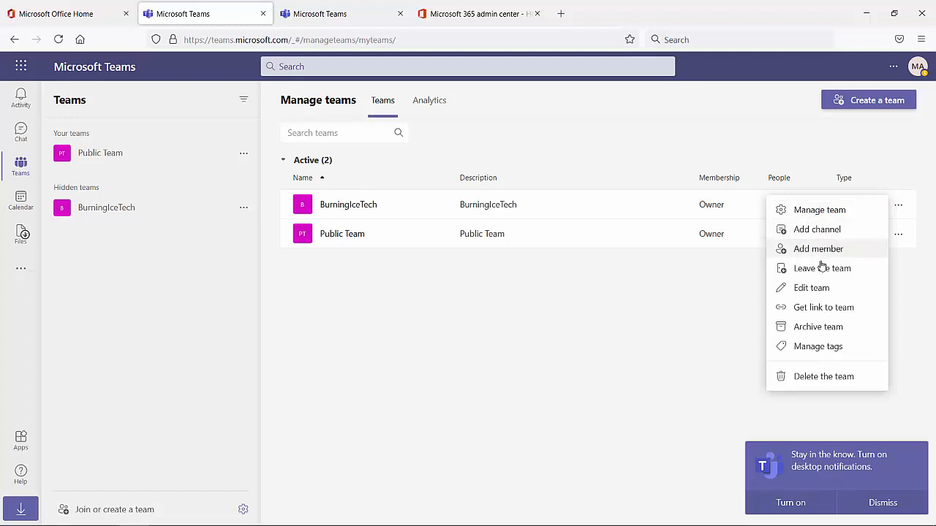
left_click(819, 329)
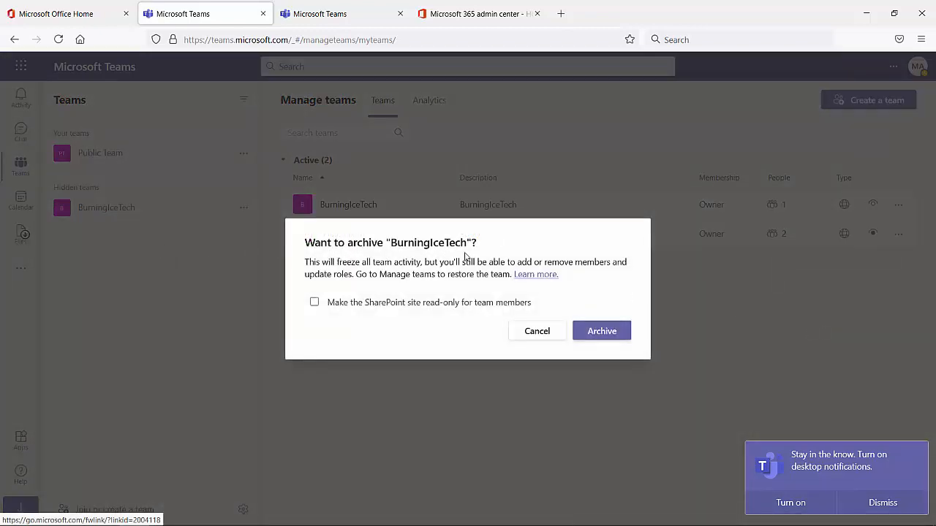
left_click_drag(473, 242, 397, 242)
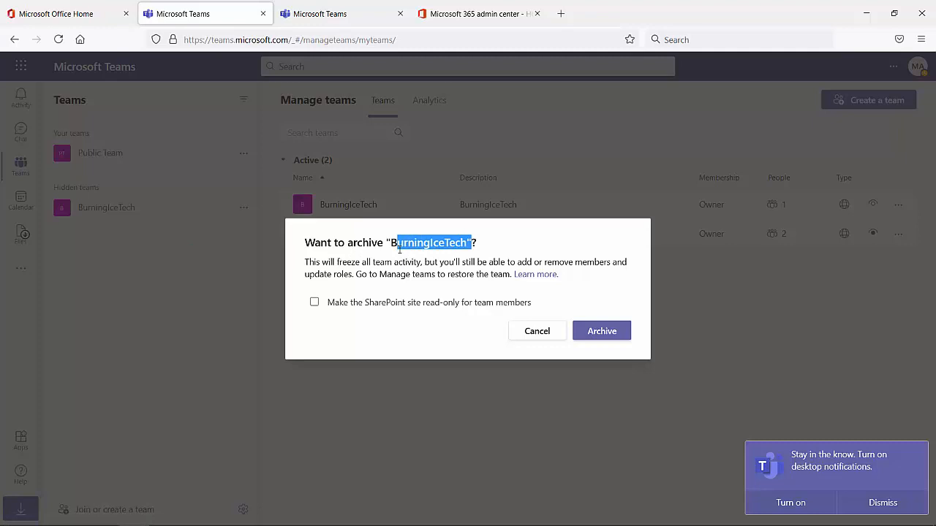
left_click(601, 332)
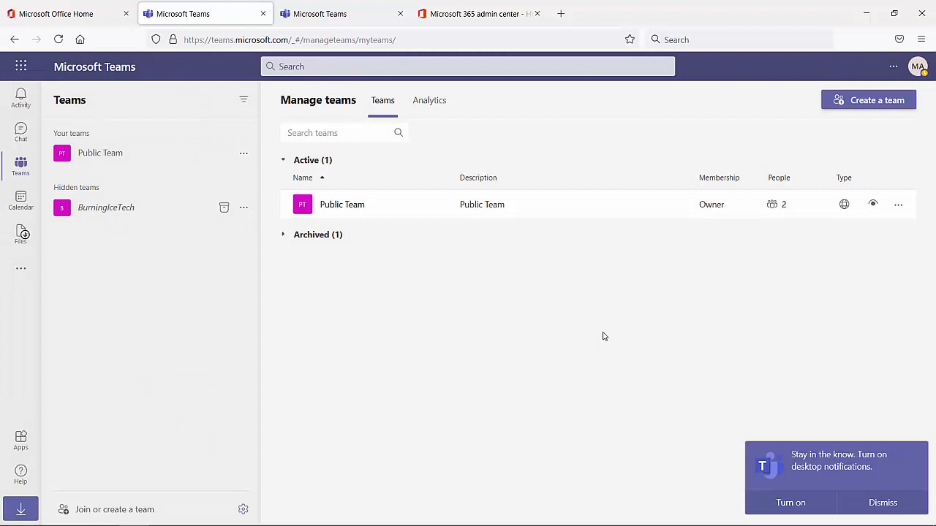
Expand the list of archived teams and review the actions available for BurningIceTech
left_click(283, 240)
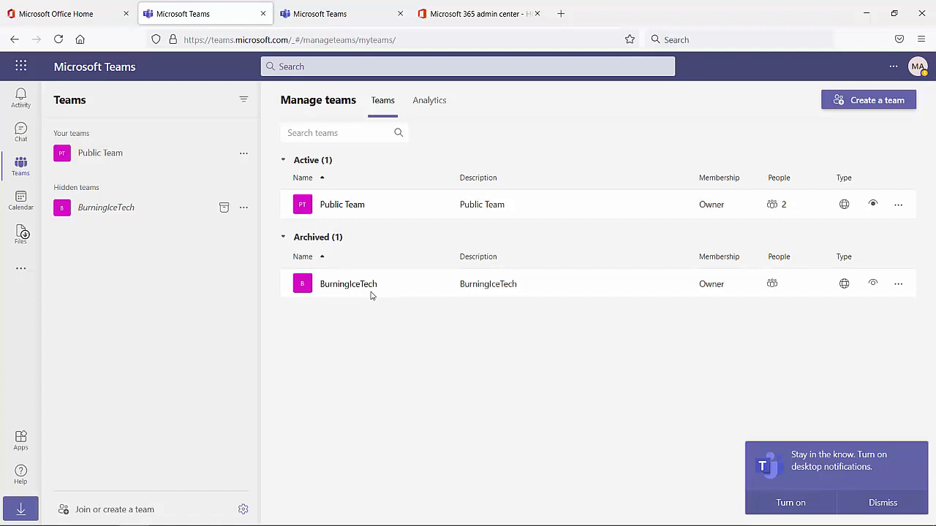
left_click(898, 284)
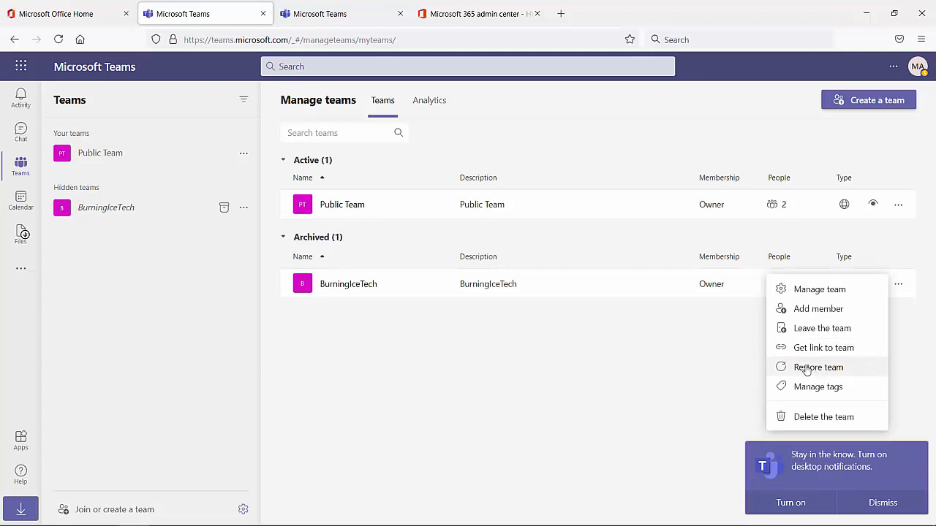
left_click(147, 275)
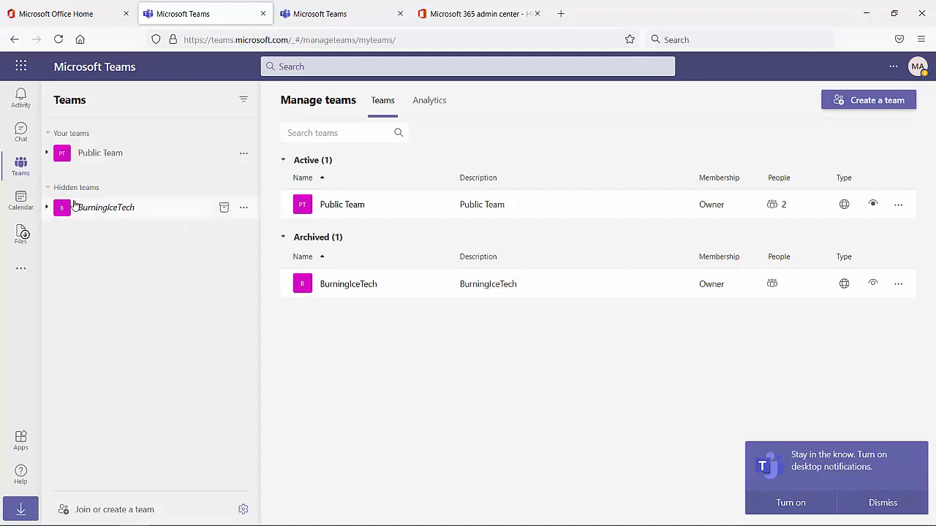
View the IT channel of the archived BurningIceTech team and compare it with the active Public Team's General channel
left_click(46, 208)
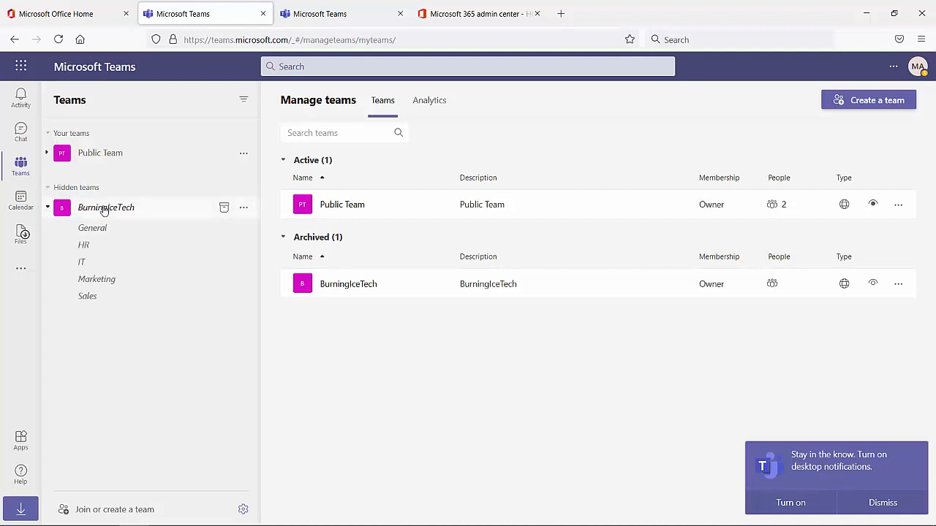
left_click(87, 260)
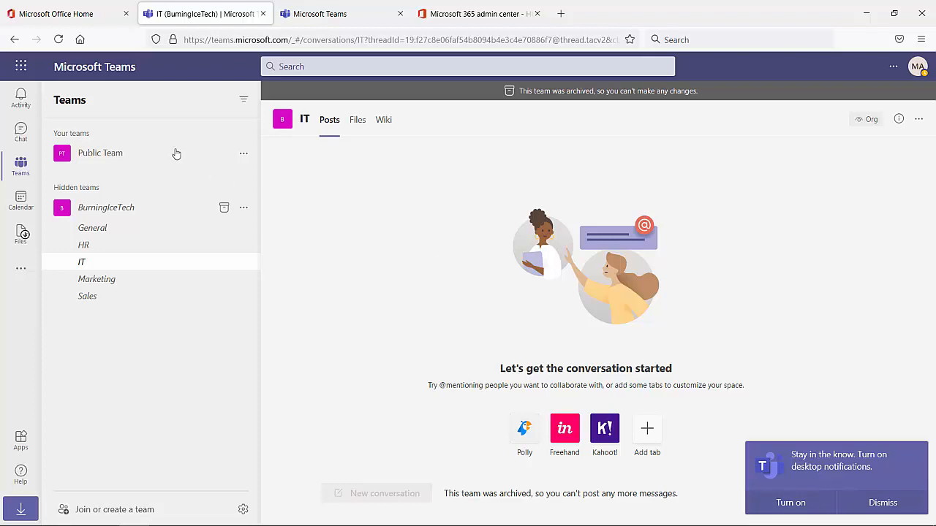
left_click(96, 159)
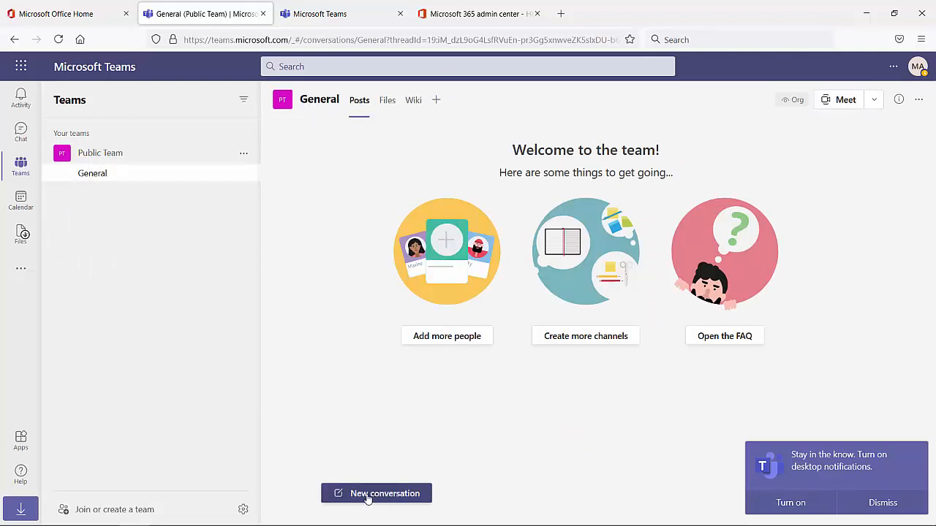
Restore the archived BurningIceTech team from the team management page and check its HR channel
left_click(243, 510)
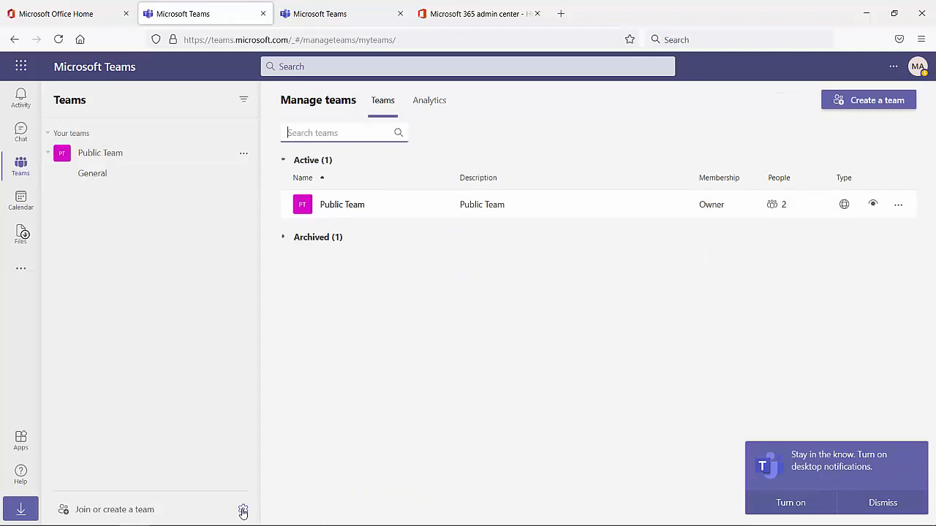
left_click(283, 238)
left_click(283, 239)
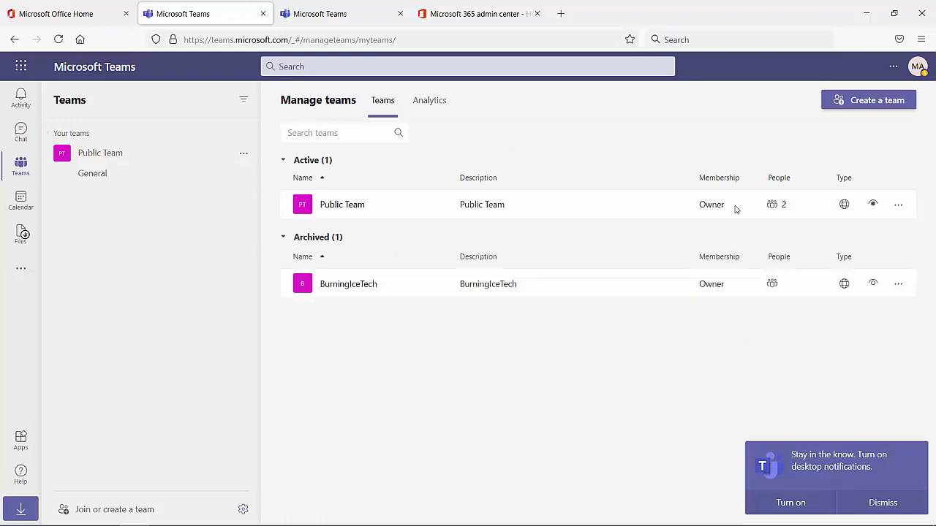
left_click(897, 287)
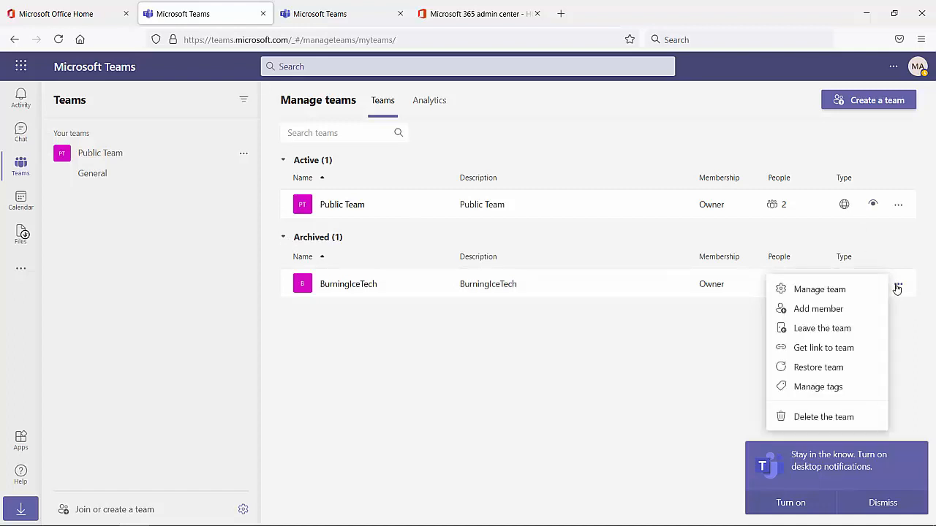
left_click(805, 368)
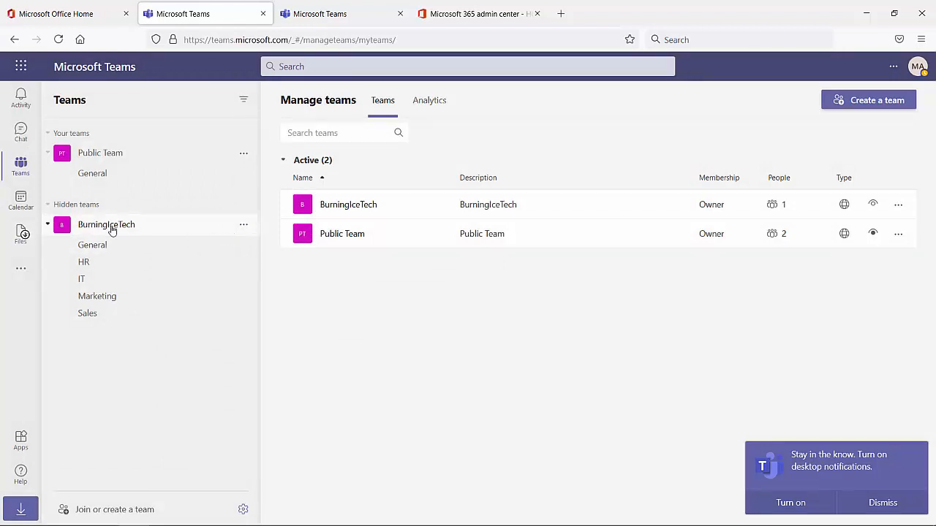
left_click(85, 266)
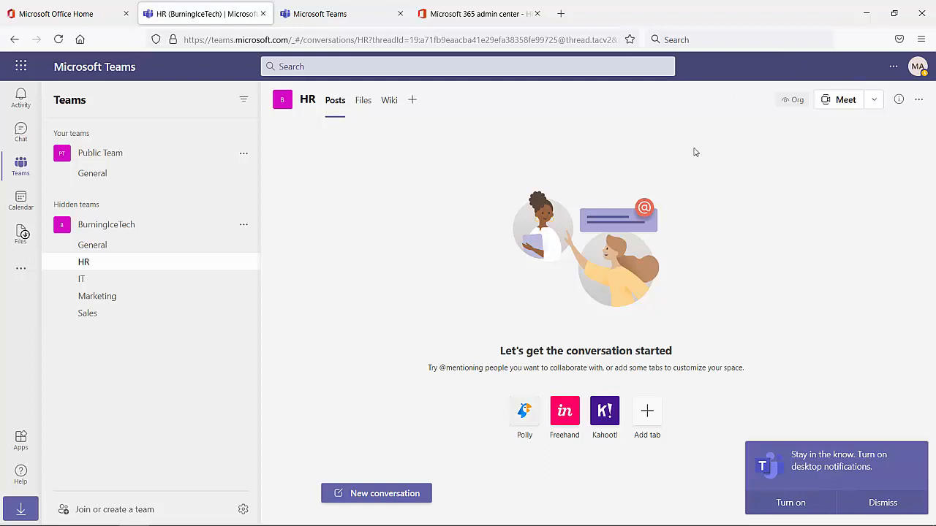
Switch to the Teams admin center, expand its Teams options and compare them with the Manage teams page in Microsoft Teams
left_click(317, 15)
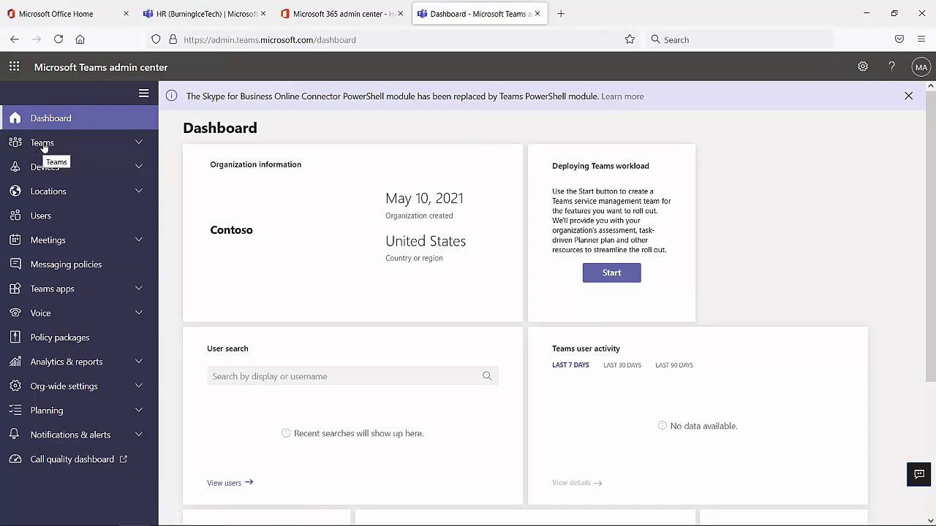
left_click(138, 146)
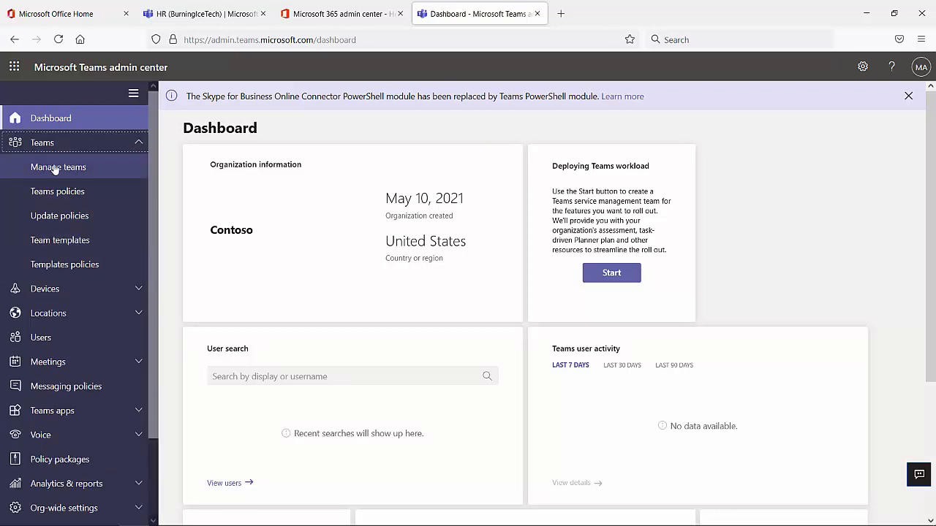
left_click(202, 15)
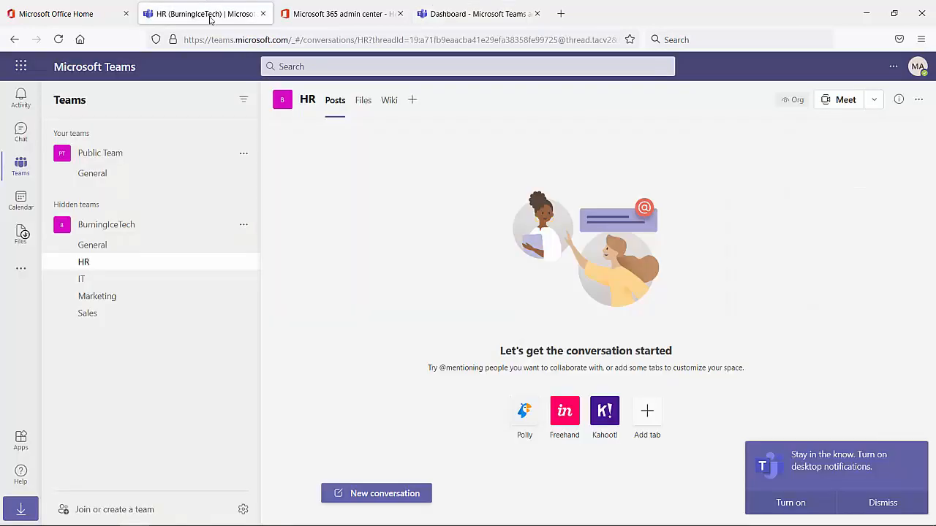
left_click(243, 509)
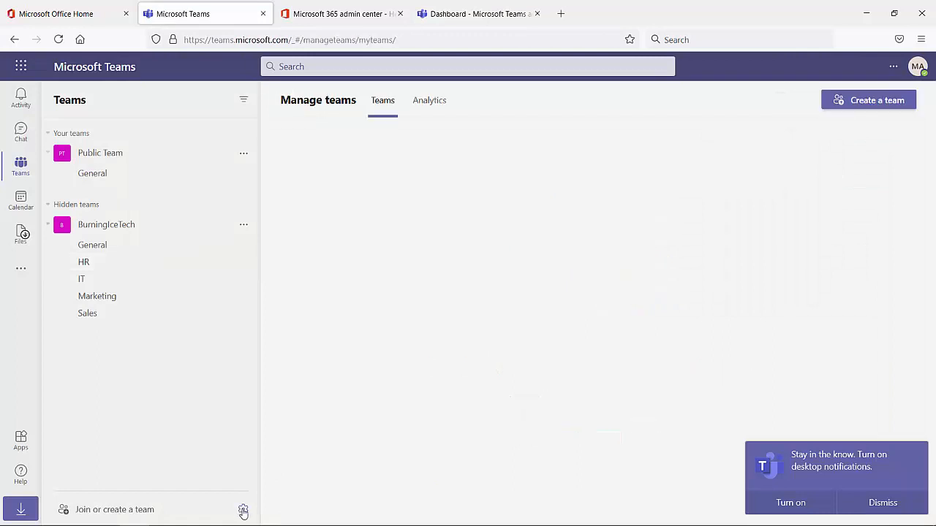
left_click_drag(282, 107, 373, 103)
Archive the BurningIceTech team in the Teams admin center and check its status in Microsoft Teams
left_click(450, 19)
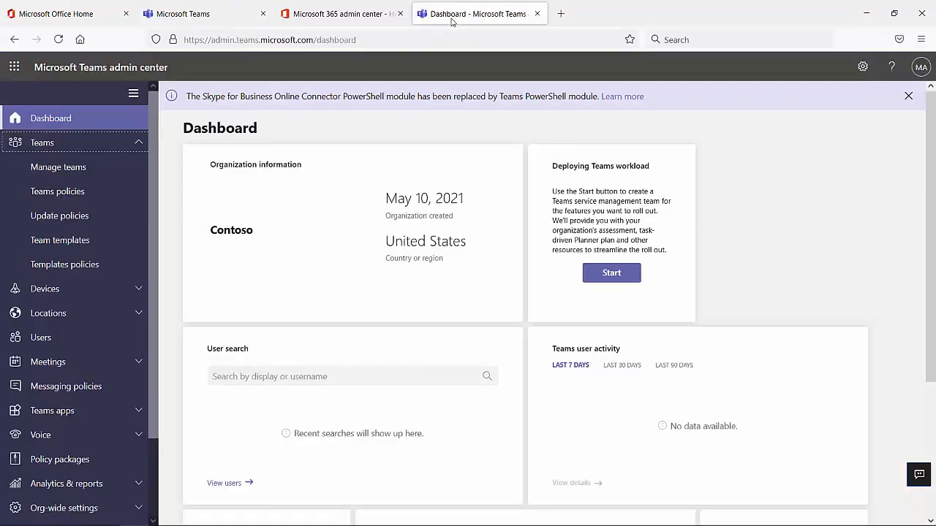
left_click(93, 170)
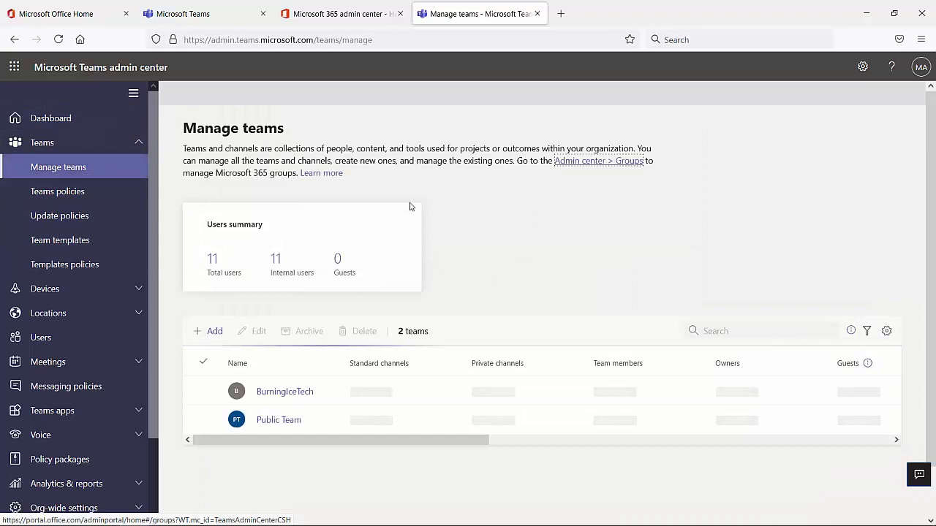
scroll(485, 285, "down", 1)
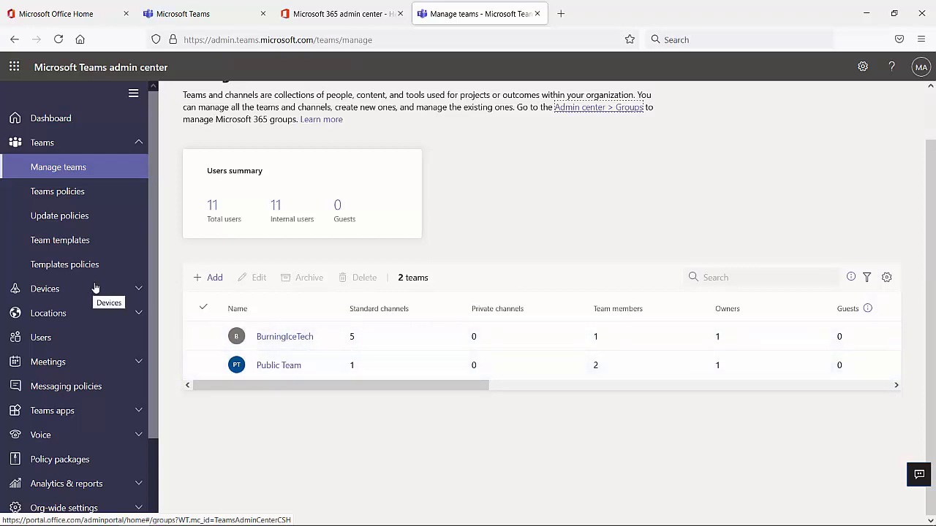
left_click(203, 338)
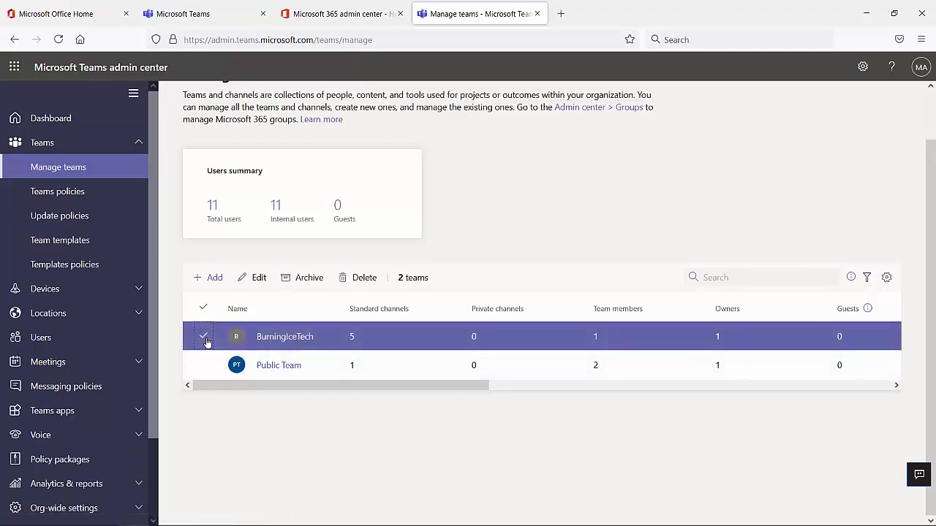
left_click(300, 281)
left_click(537, 330)
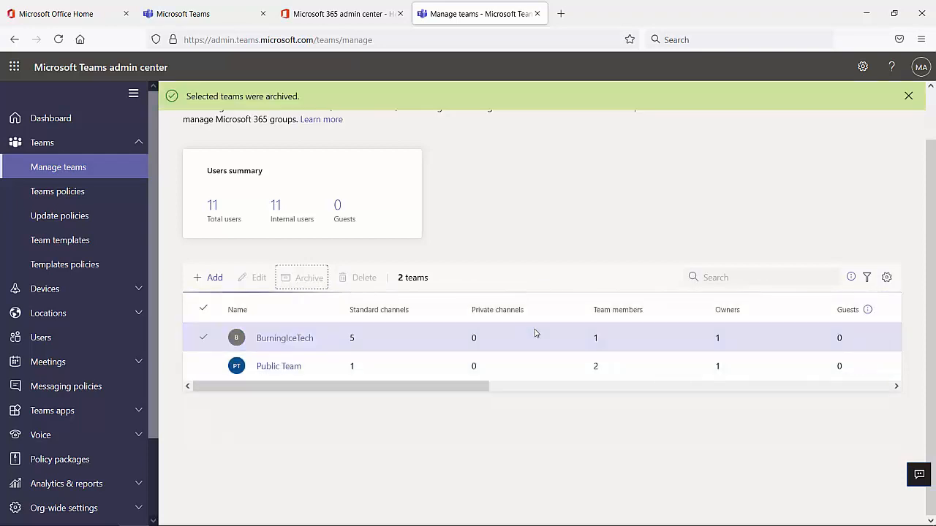
left_click(189, 11)
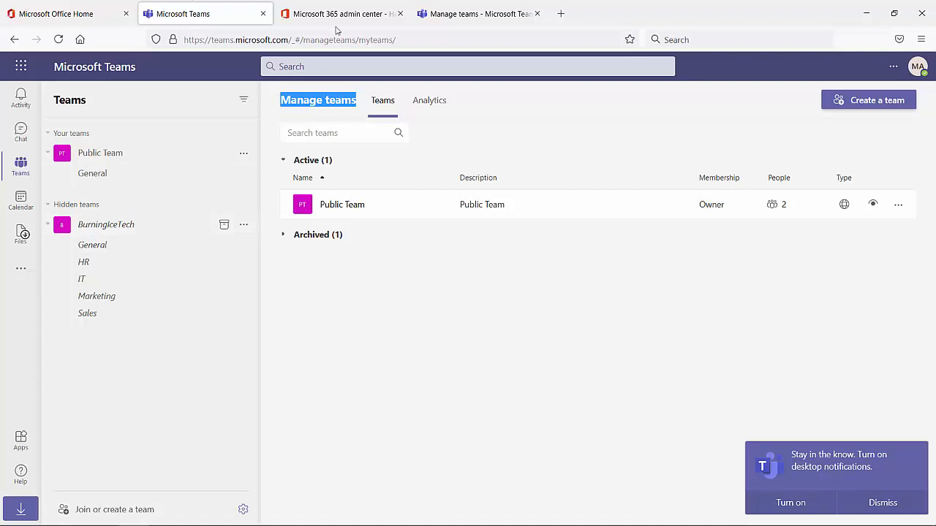
Unarchive the BurningIceTech team in the Teams admin center and check the team list in Microsoft Teams
left_click(431, 13)
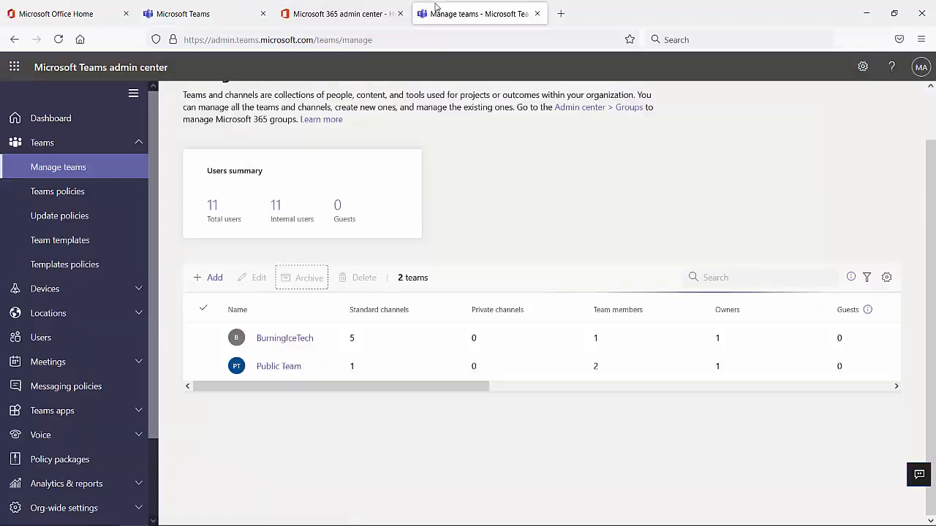
left_click(204, 337)
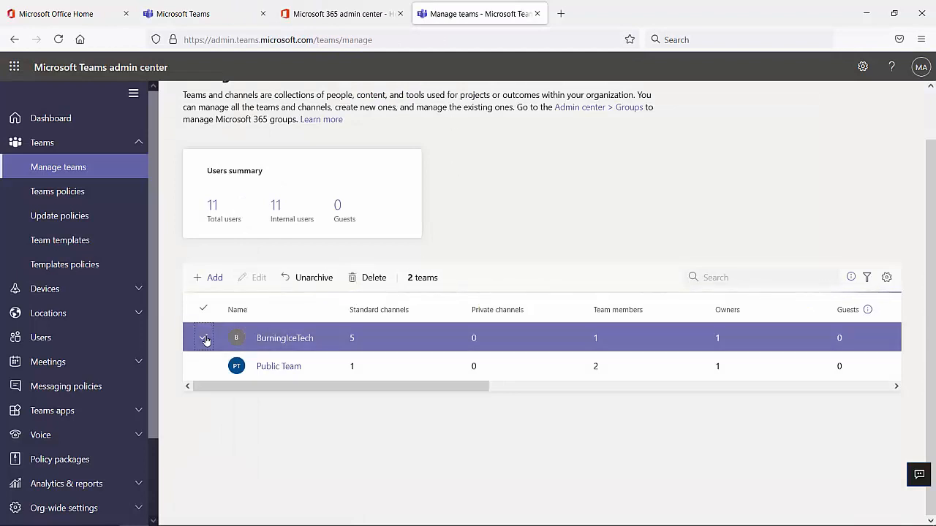
left_click(314, 279)
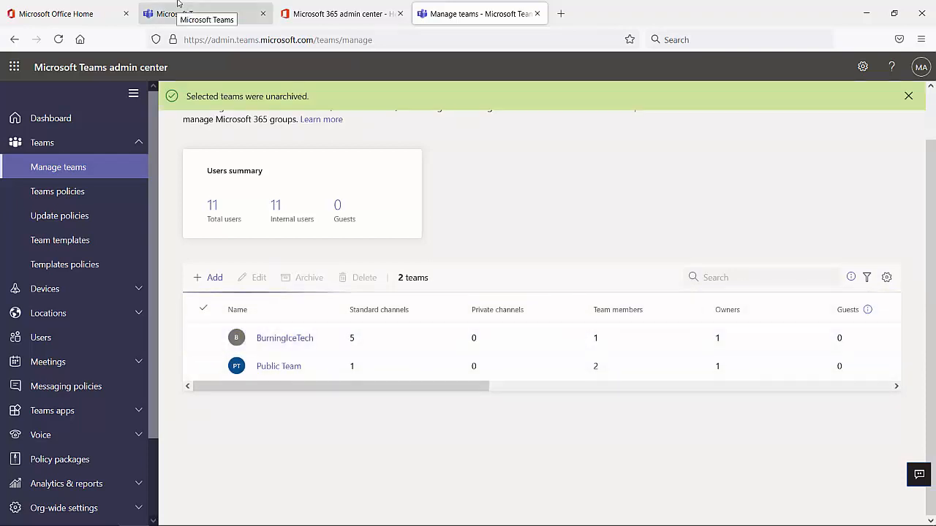
left_click(202, 16)
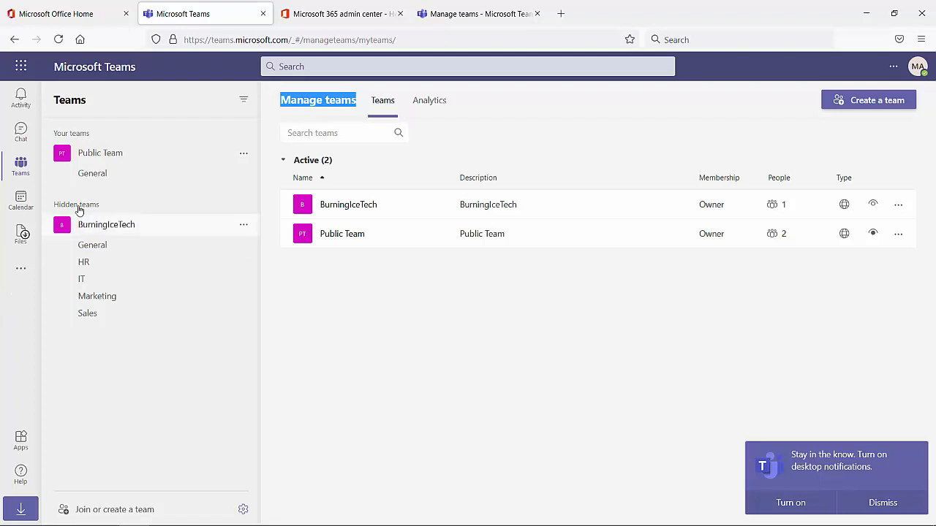
Delete the Public Team, acknowledging that everything in it will be deleted
left_click(245, 153)
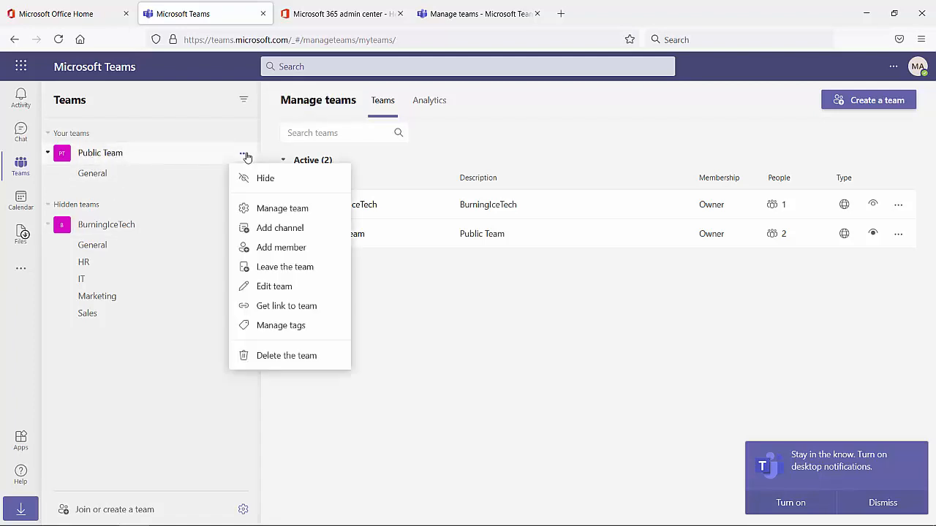
left_click(275, 356)
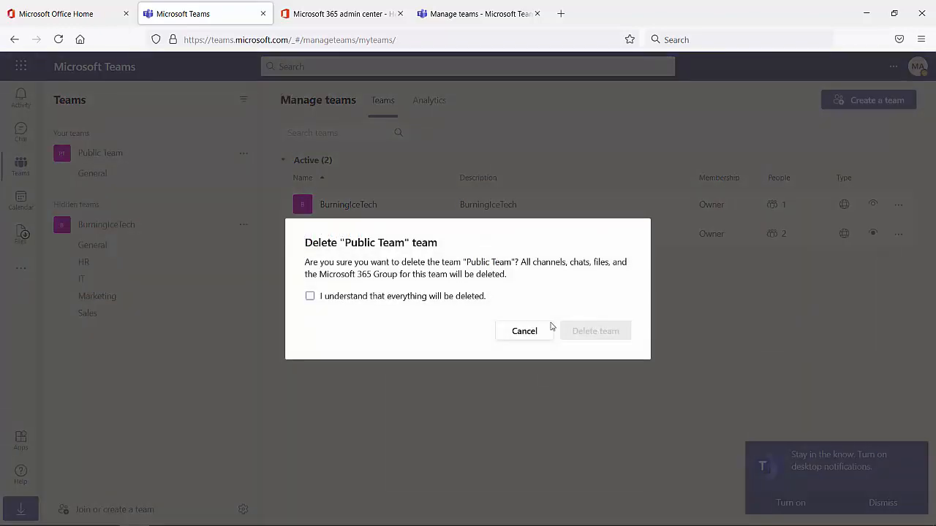
left_click(311, 297)
left_click(588, 332)
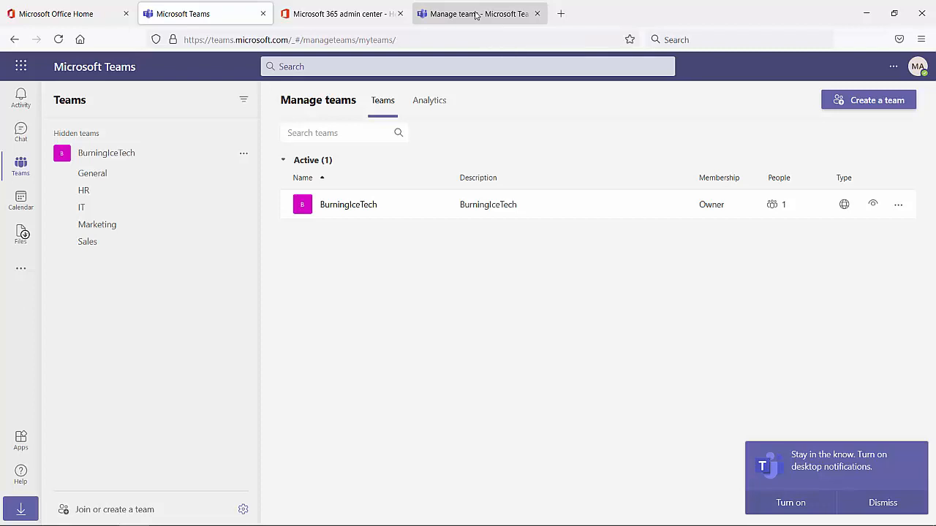
Open the Contoso directory overview in the Azure Active Directory admin center from the Microsoft 365 admin center, checking the Microsoft Teams team list as well
left_click(336, 16)
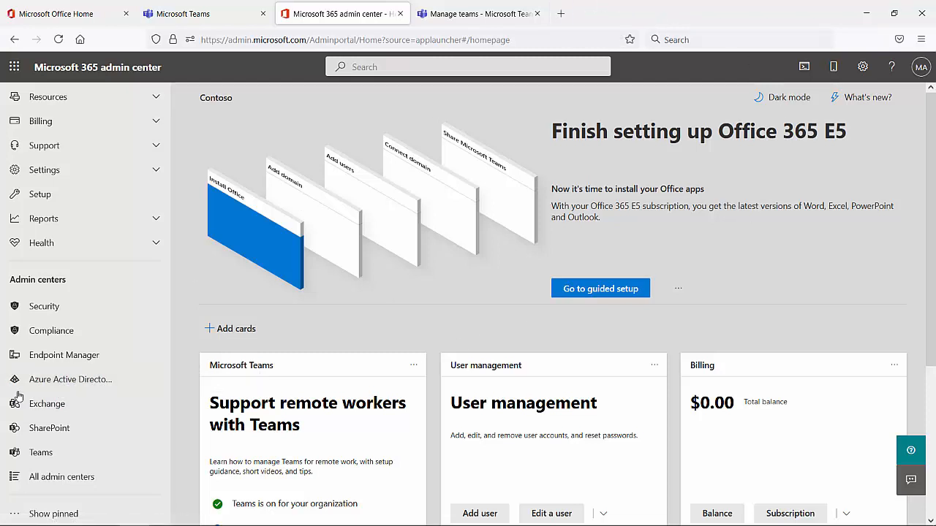
left_click(62, 381)
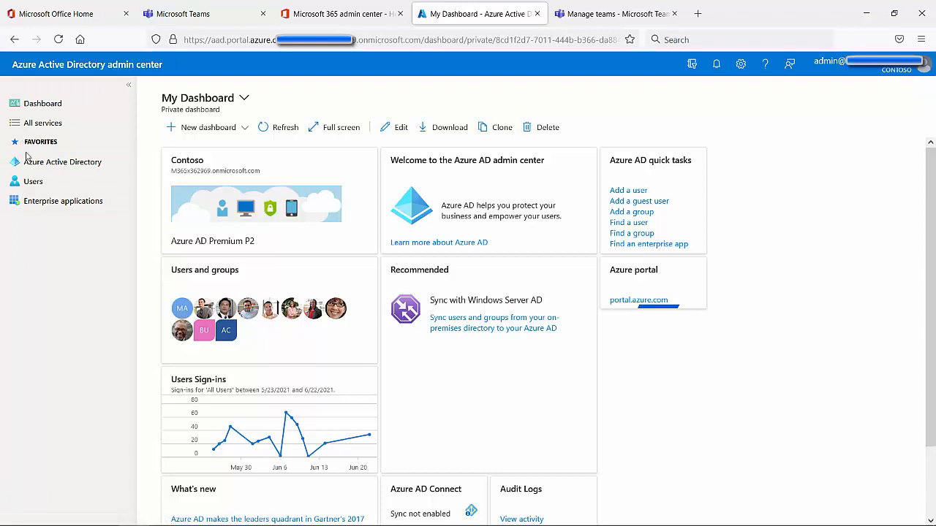
left_click(49, 166)
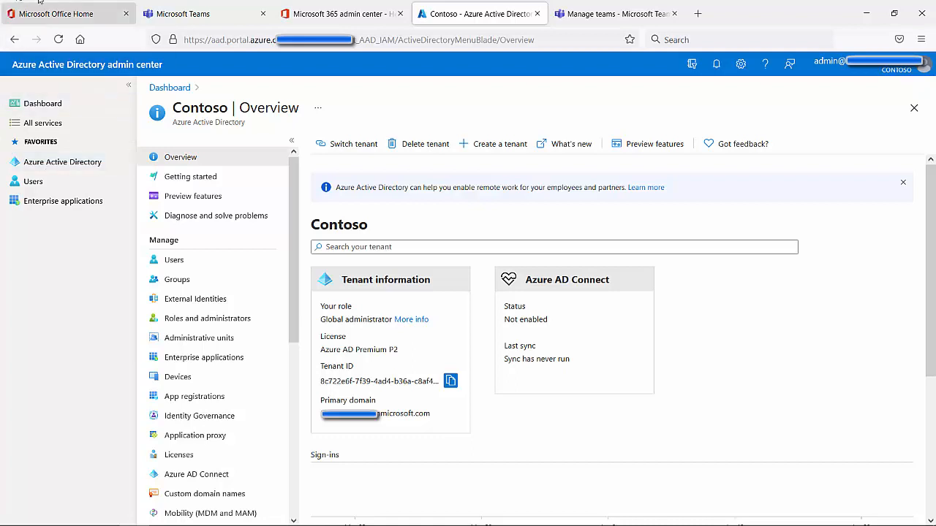
left_click(179, 13)
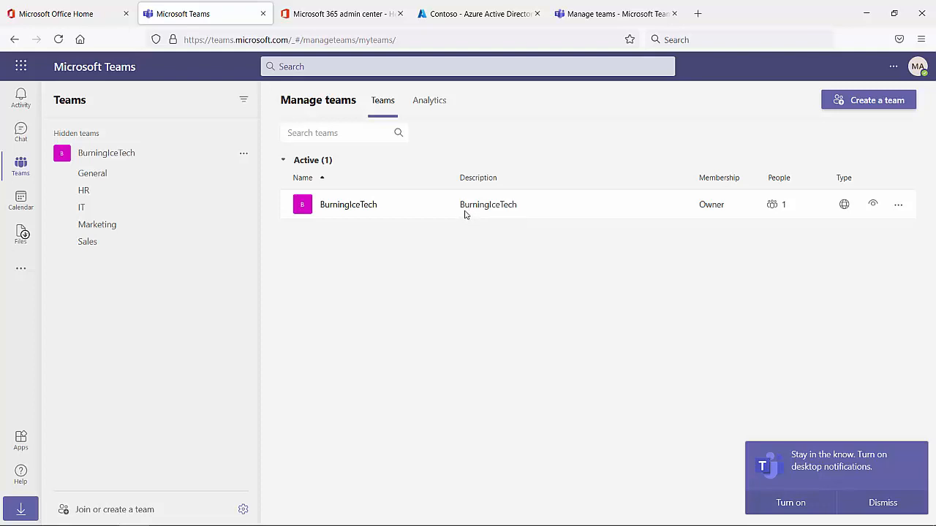
left_click(448, 16)
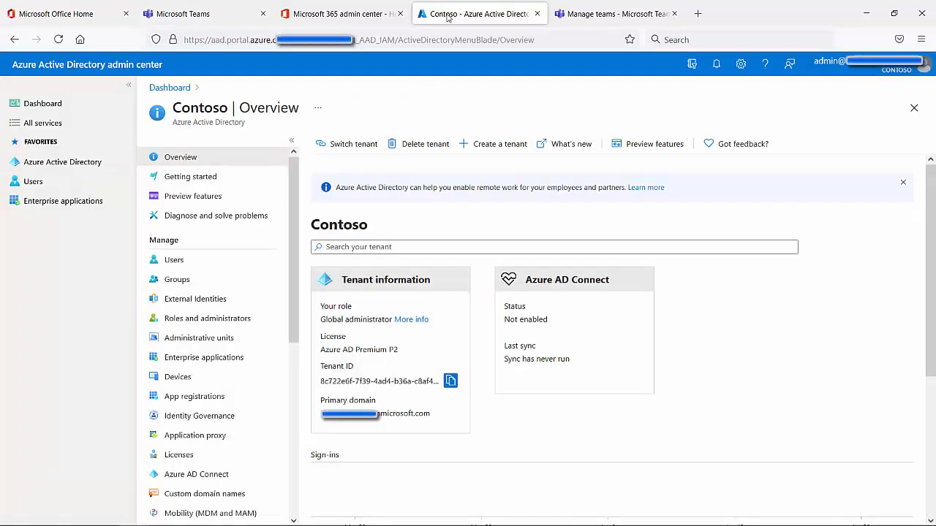
Restore the Public Team group from the directory's deleted groups and confirm the restoration
left_click(177, 282)
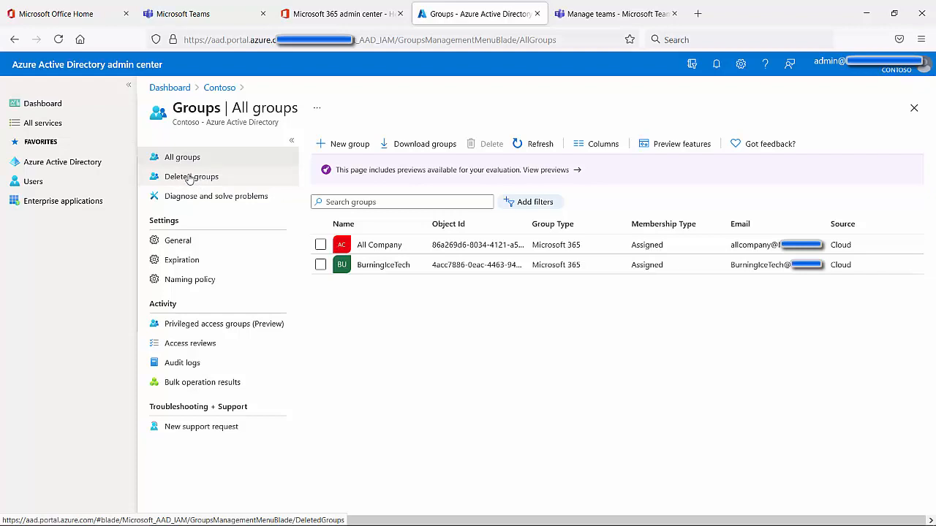
left_click(189, 180)
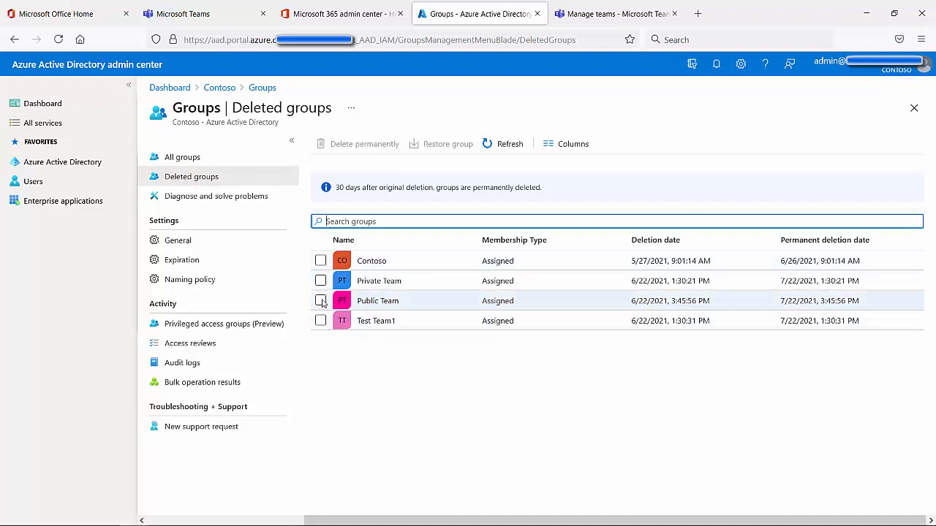
left_click(321, 301)
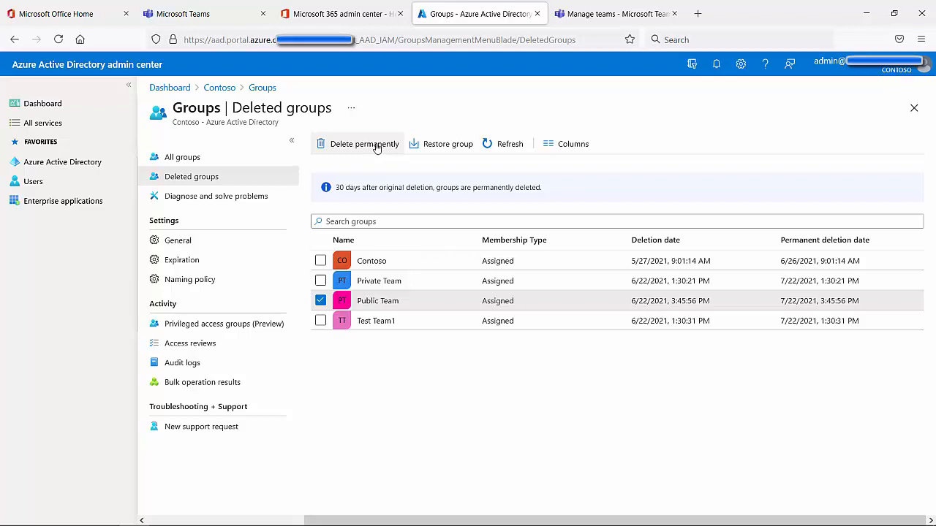
left_click(443, 144)
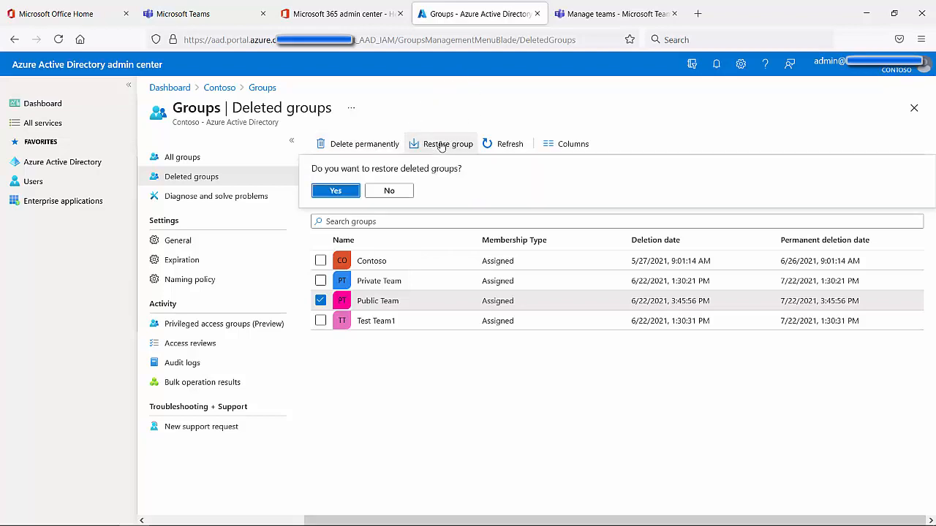
left_click(344, 191)
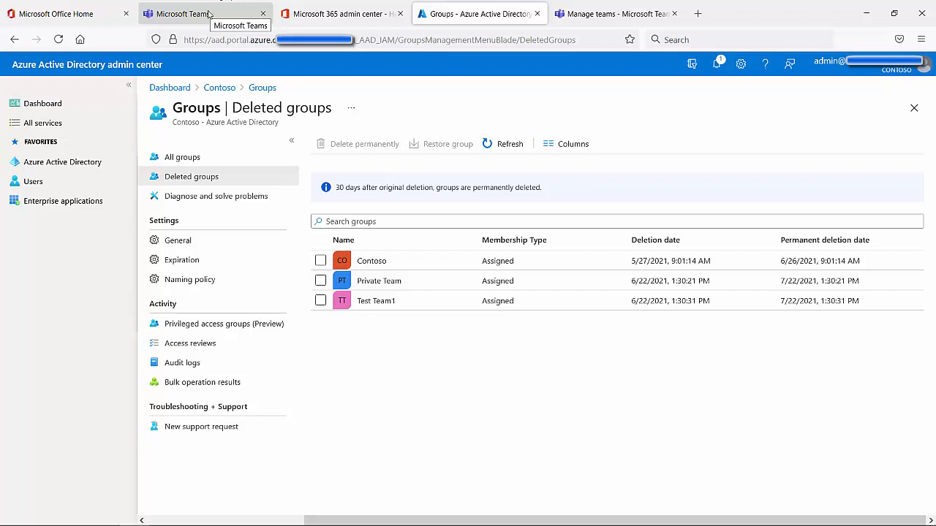
Switch to Microsoft Teams, refresh the team list to look for the Public Team, and return to the deleted groups in Azure Active Directory
left_click(211, 12)
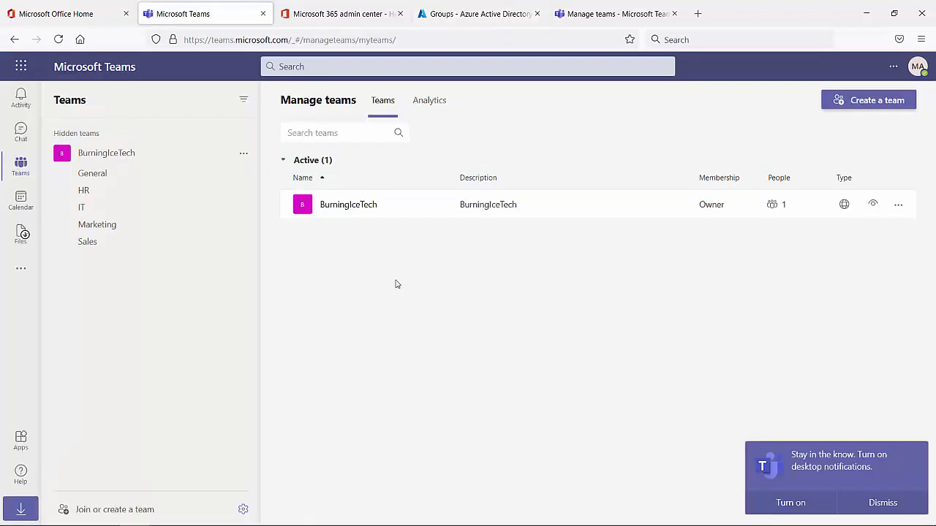
key("F5")
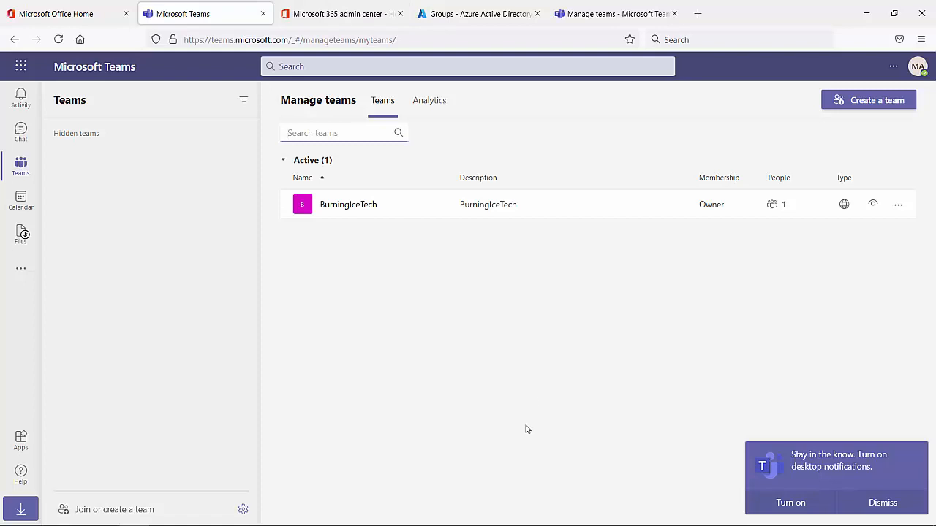
left_click(456, 7)
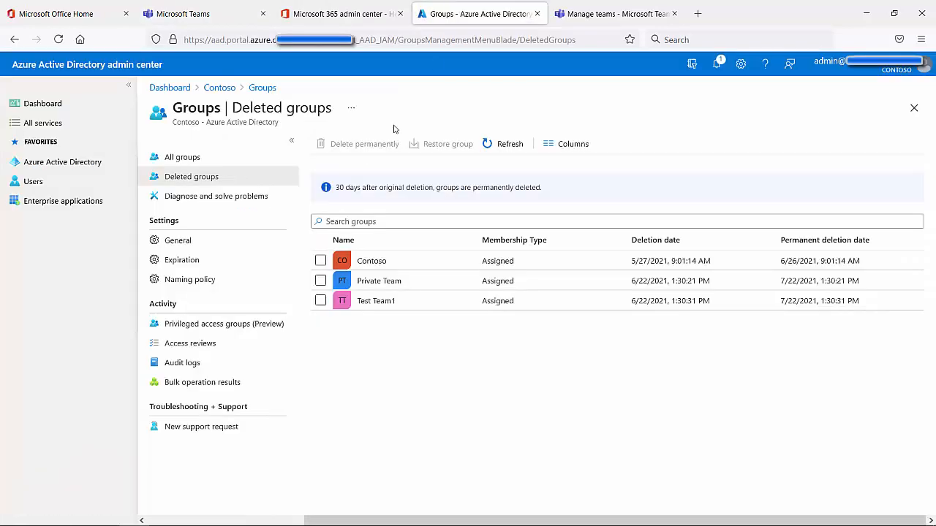